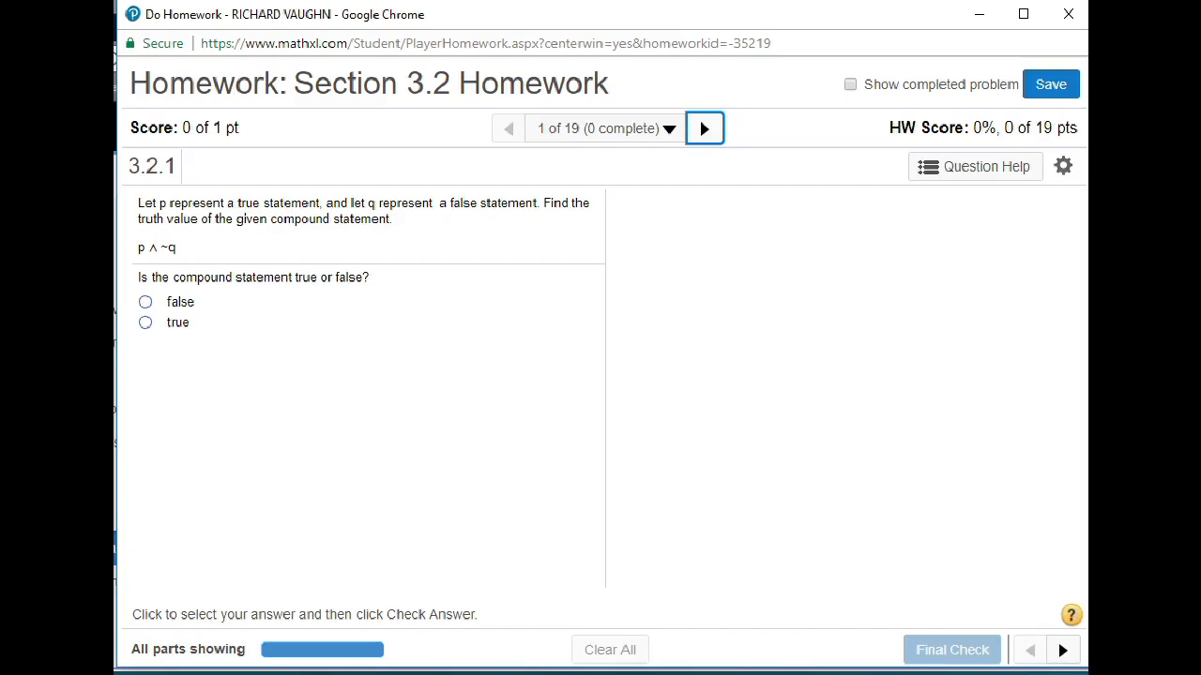
Step: Mark question 3.2.1 as true and submit it with Final Check
click(145, 322)
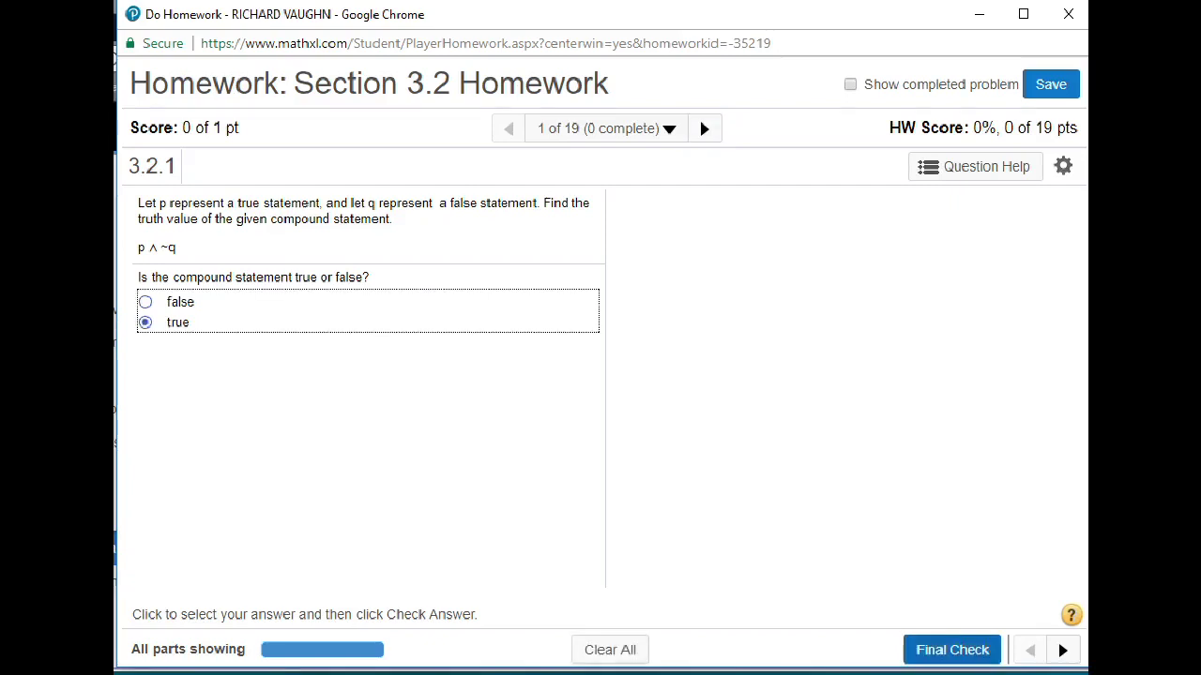
click(953, 650)
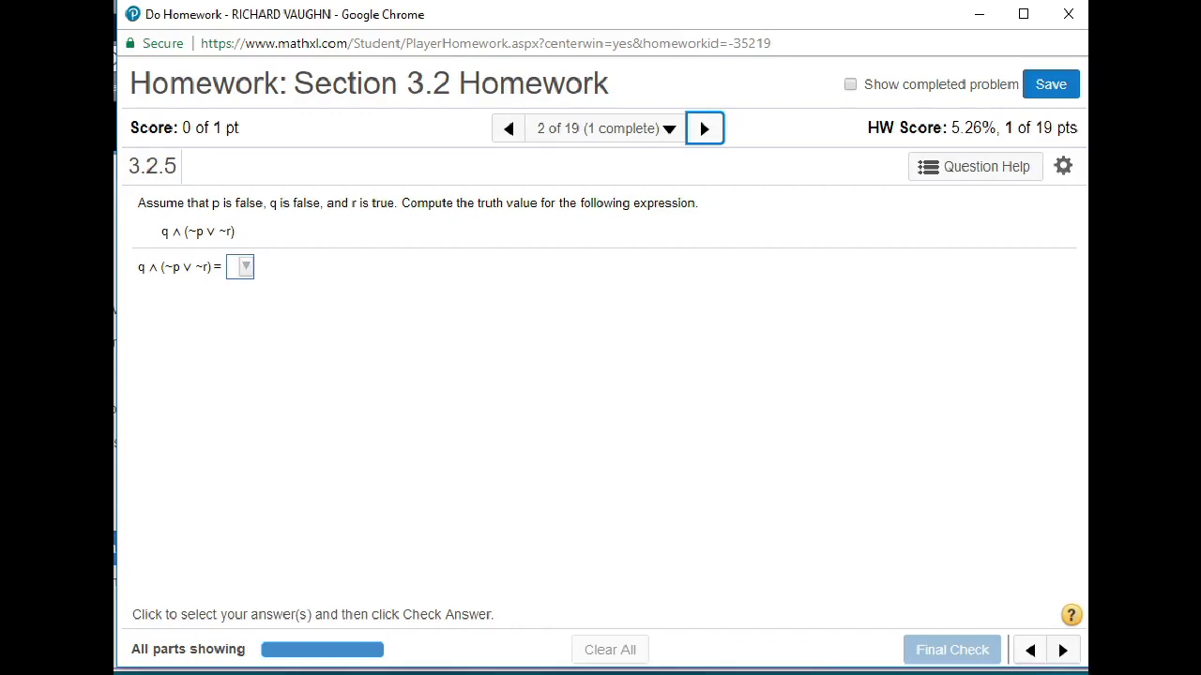
Step: Answer F for q ∧ (~p ∨ ~r) in question 3.2.5, check it, and advance
click(240, 266)
click(254, 315)
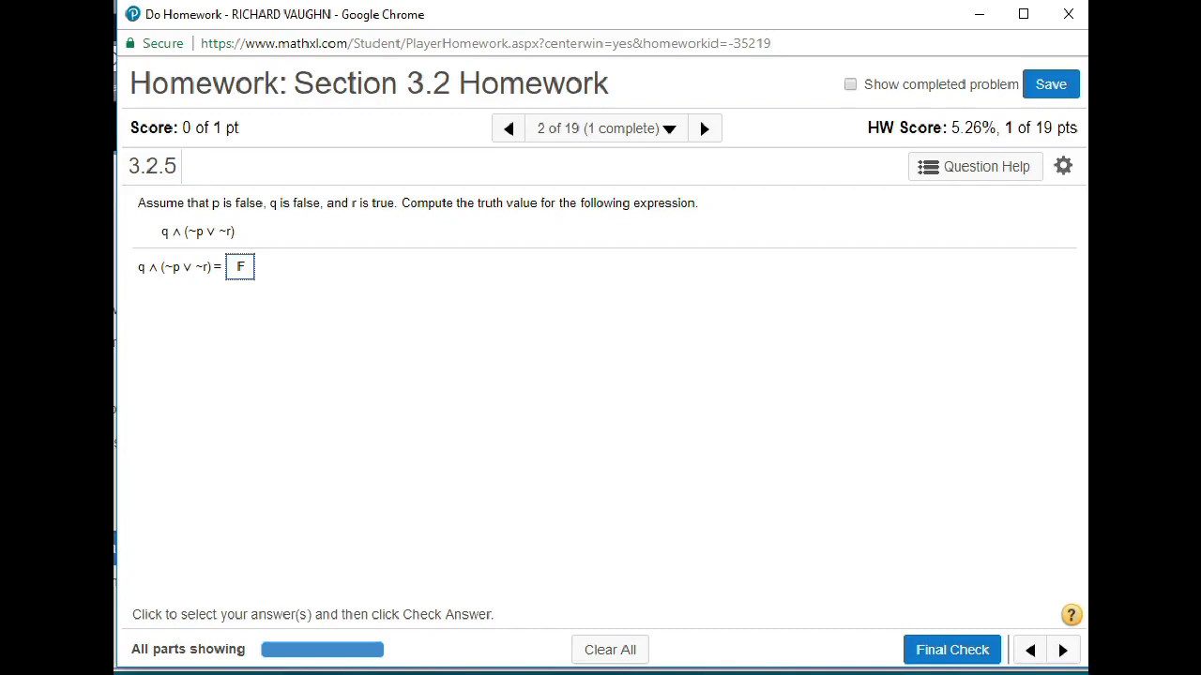
click(952, 649)
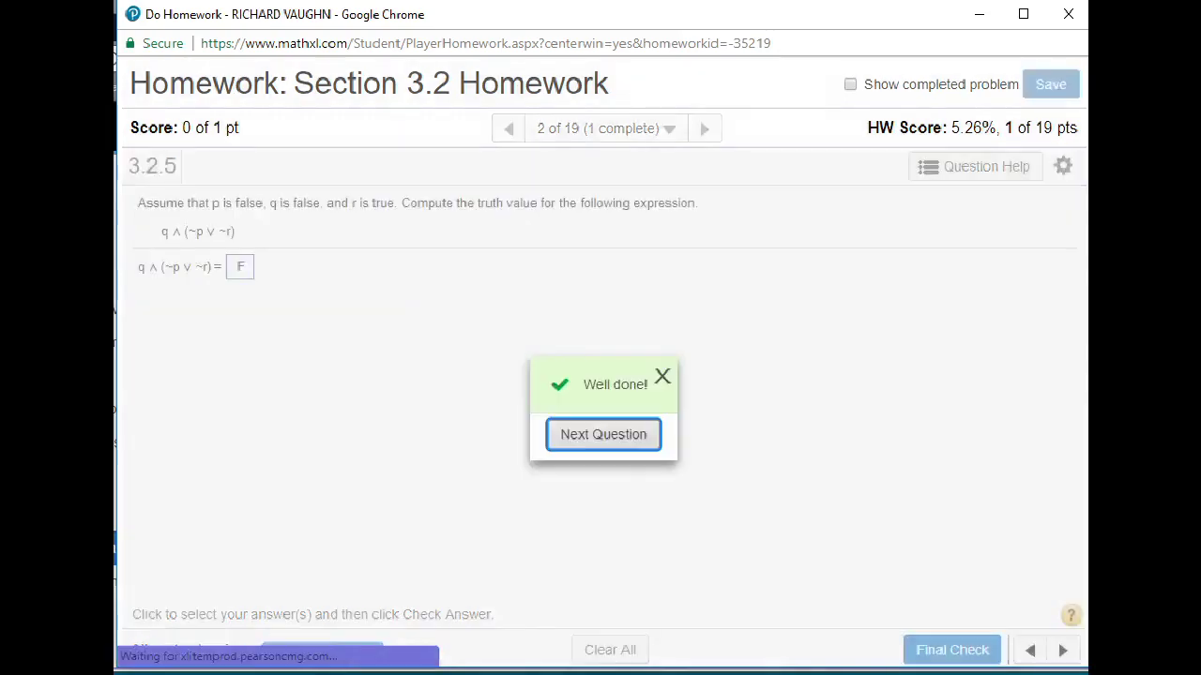
key(Return)
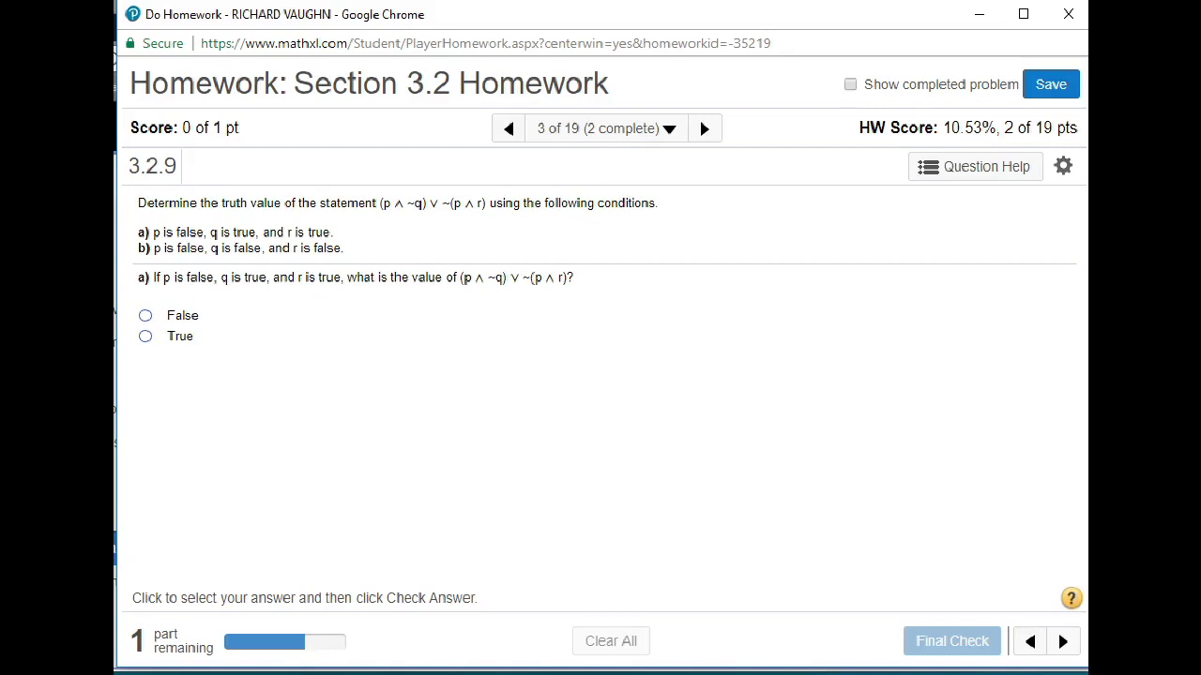
Step: Answer part a of question 3.2.9 as True and submit it for checking
click(146, 335)
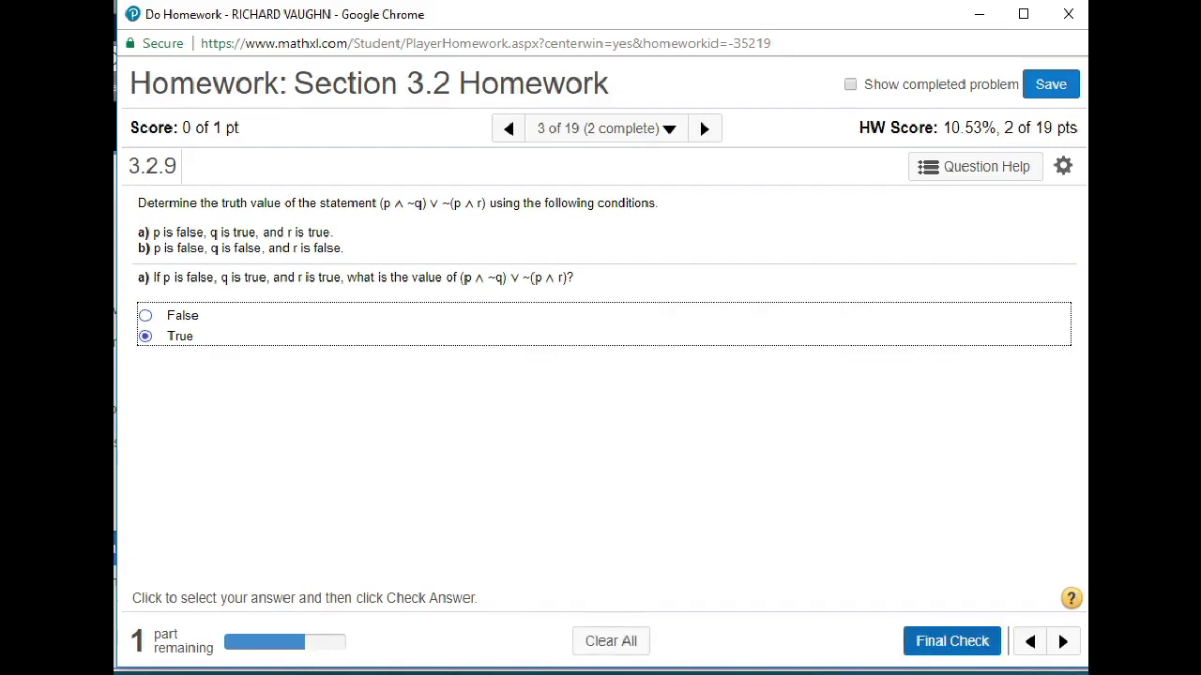
click(952, 640)
key(Return)
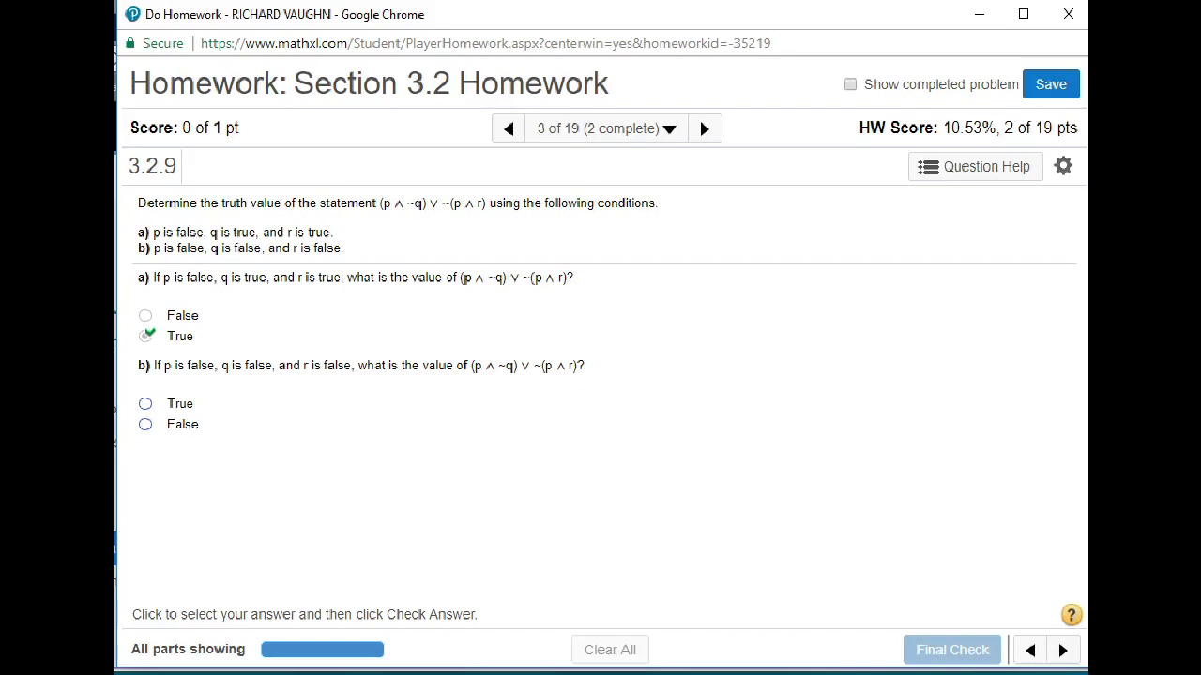
Step: Answer part b as True, clear the Excellent message, and bring up the homework overview
click(146, 403)
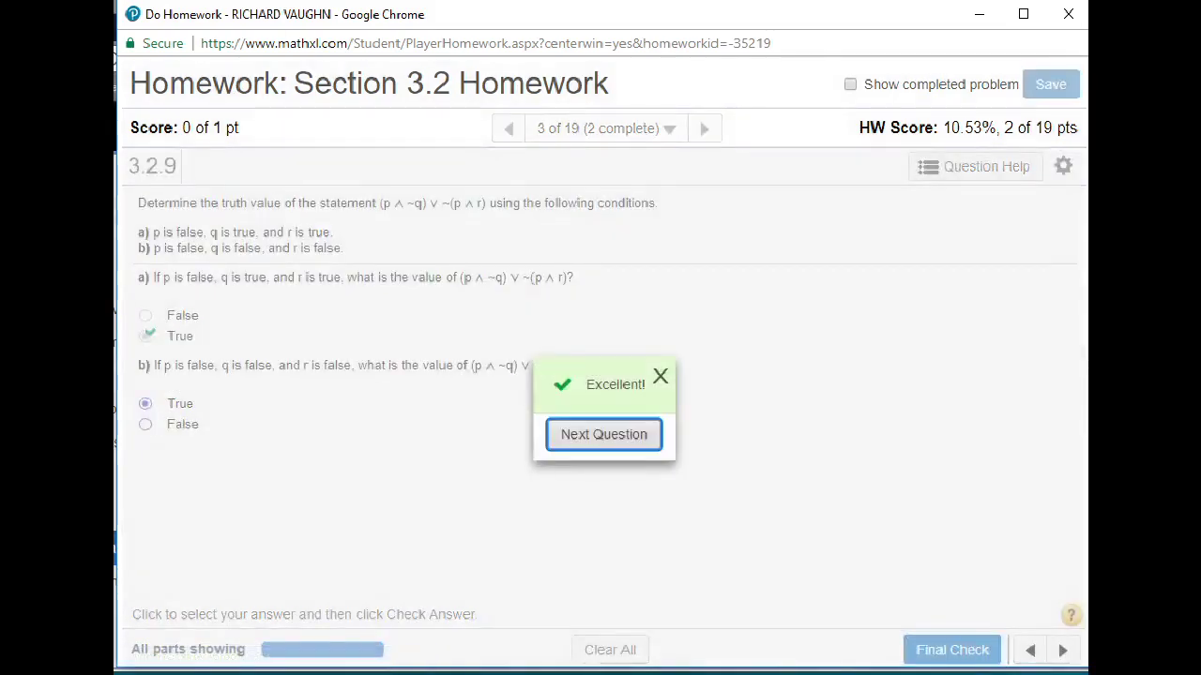
key(Escape)
click(605, 128)
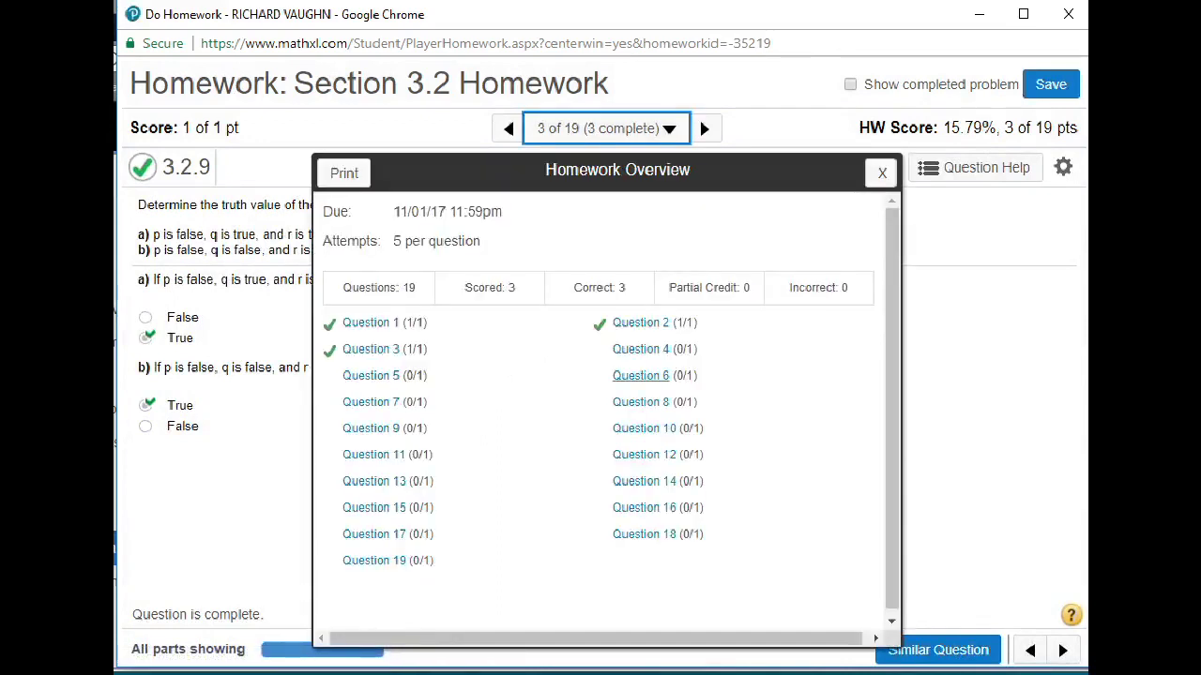
Step: Jump to question 6 (3.2.15), the q ∨ ~p truth table
click(619, 376)
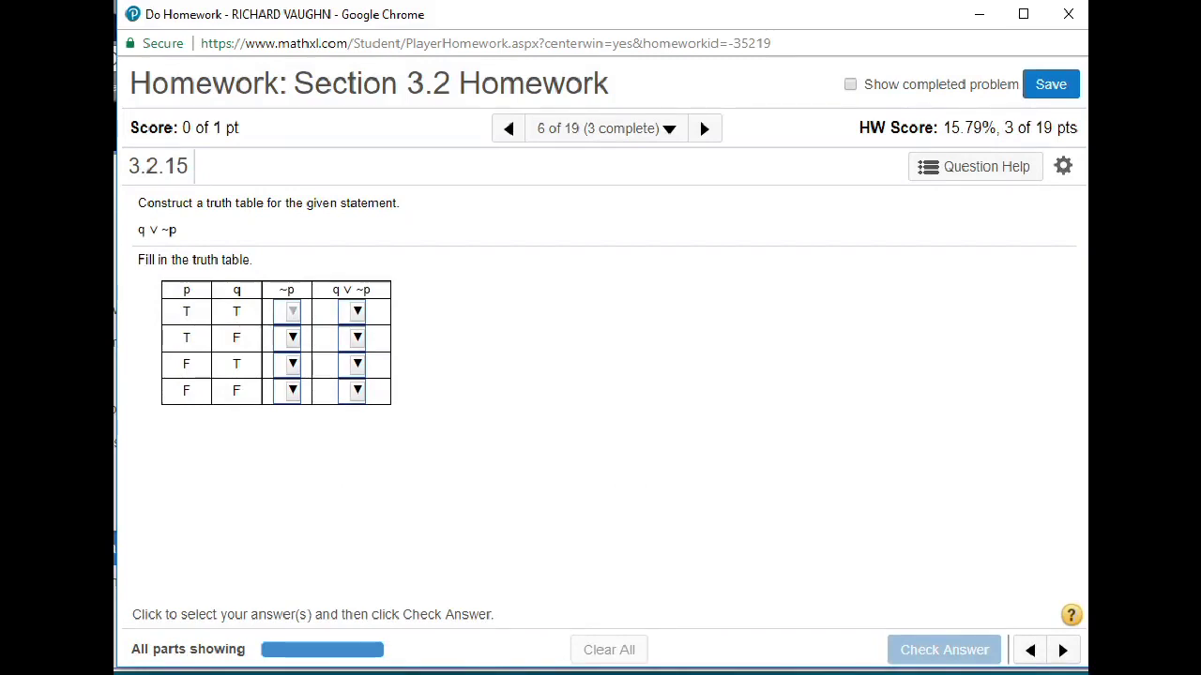
Step: Fill the ~p column of the truth table with F, F, T, T
click(286, 310)
click(295, 356)
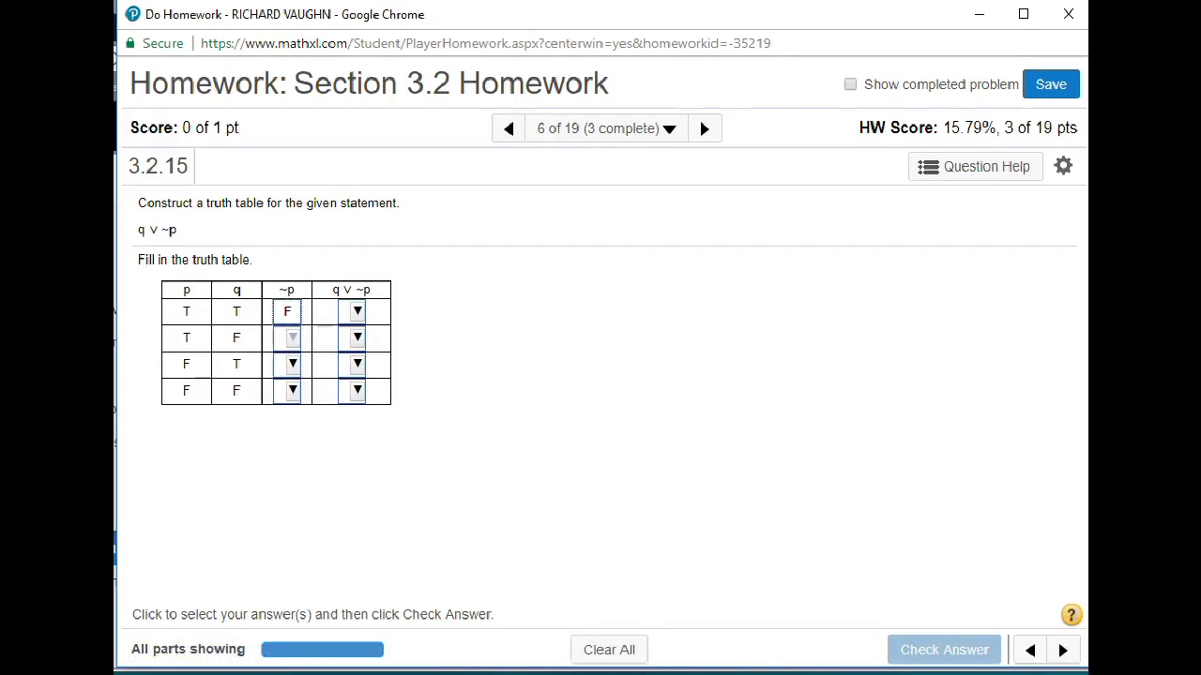
click(293, 338)
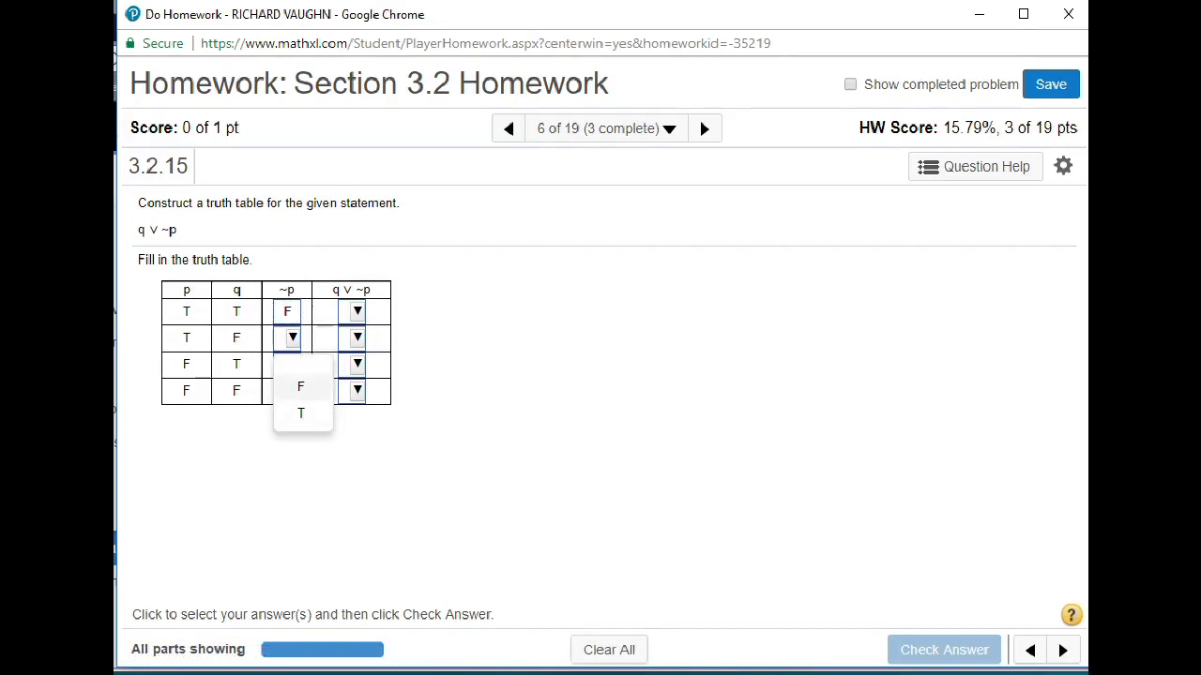
key(Return)
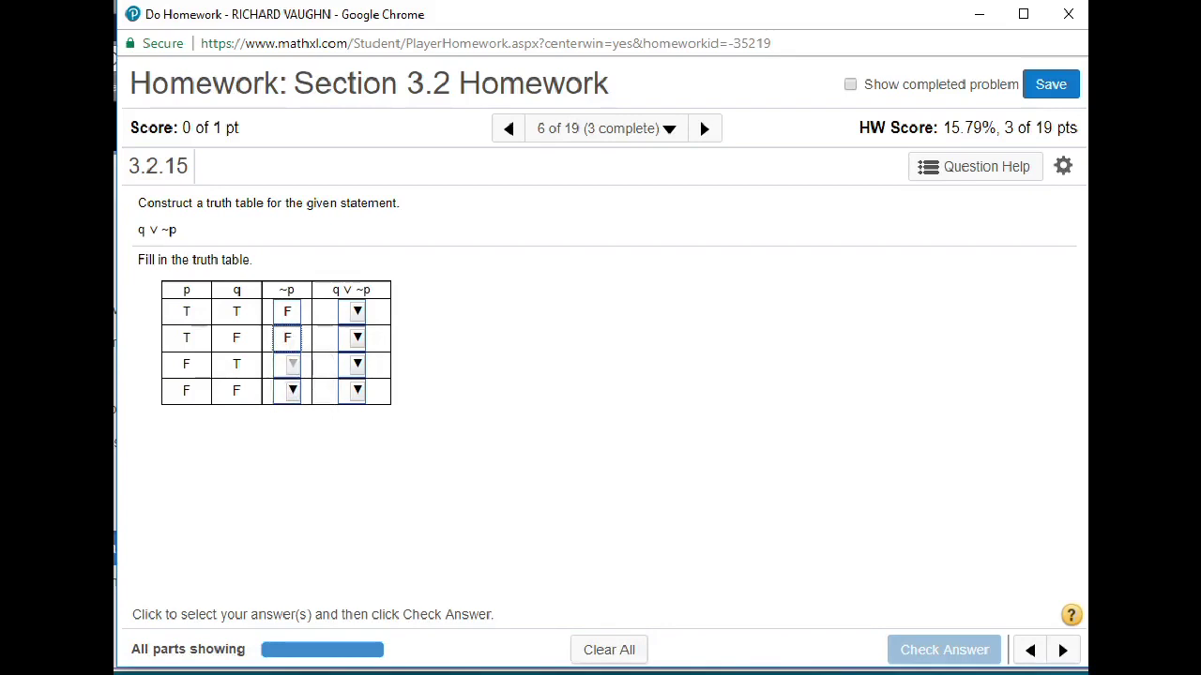
key(alt+Down)
key(Return)
key(Tab)
key(alt+Down)
key(Down)
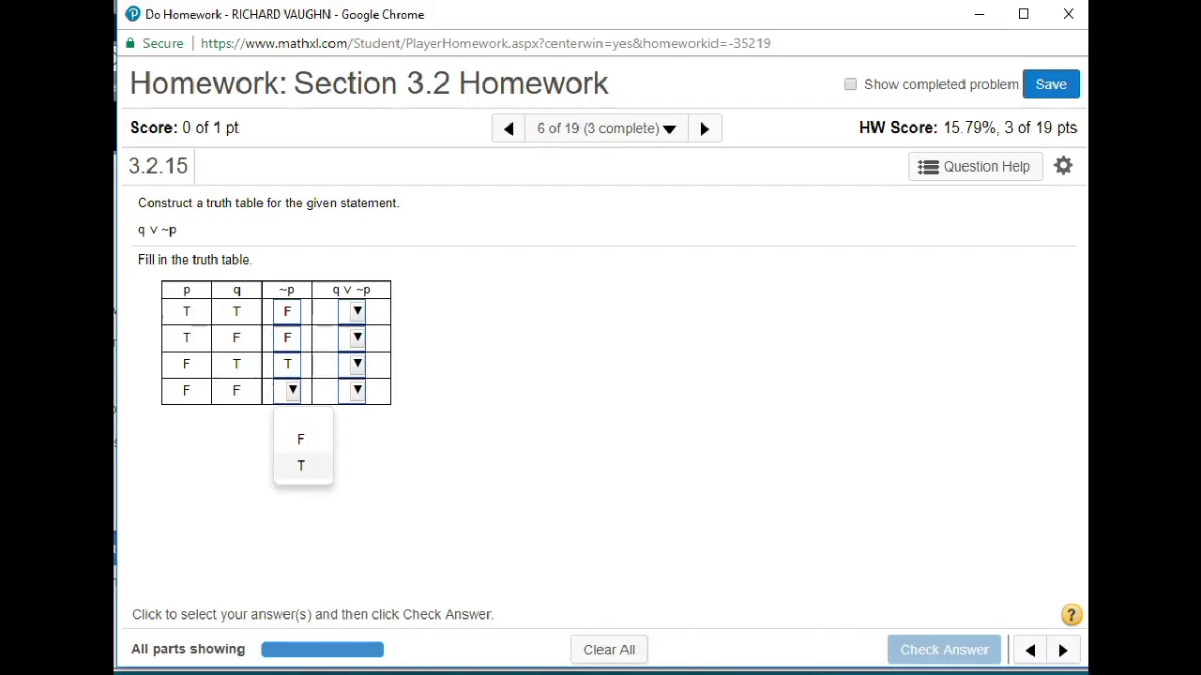
key(Return)
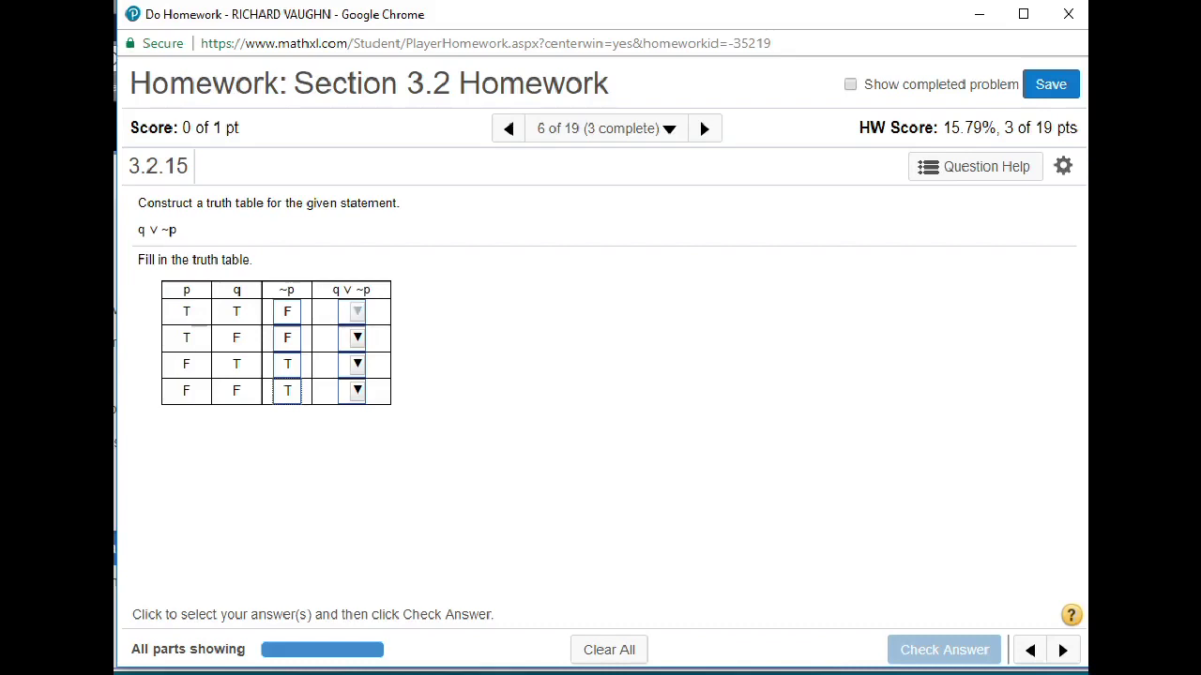
Step: Fill the q ∨ ~p column with T, F, T, T, check it, and close Nice Work
click(356, 311)
click(365, 359)
click(356, 338)
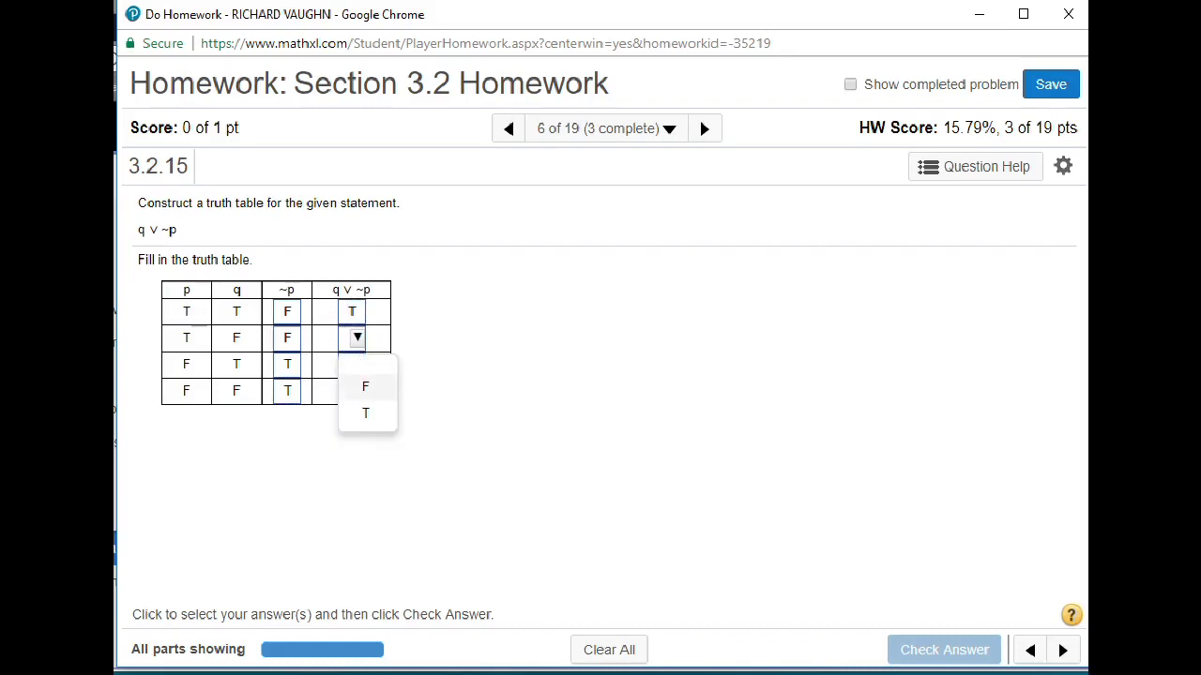
click(365, 383)
click(356, 364)
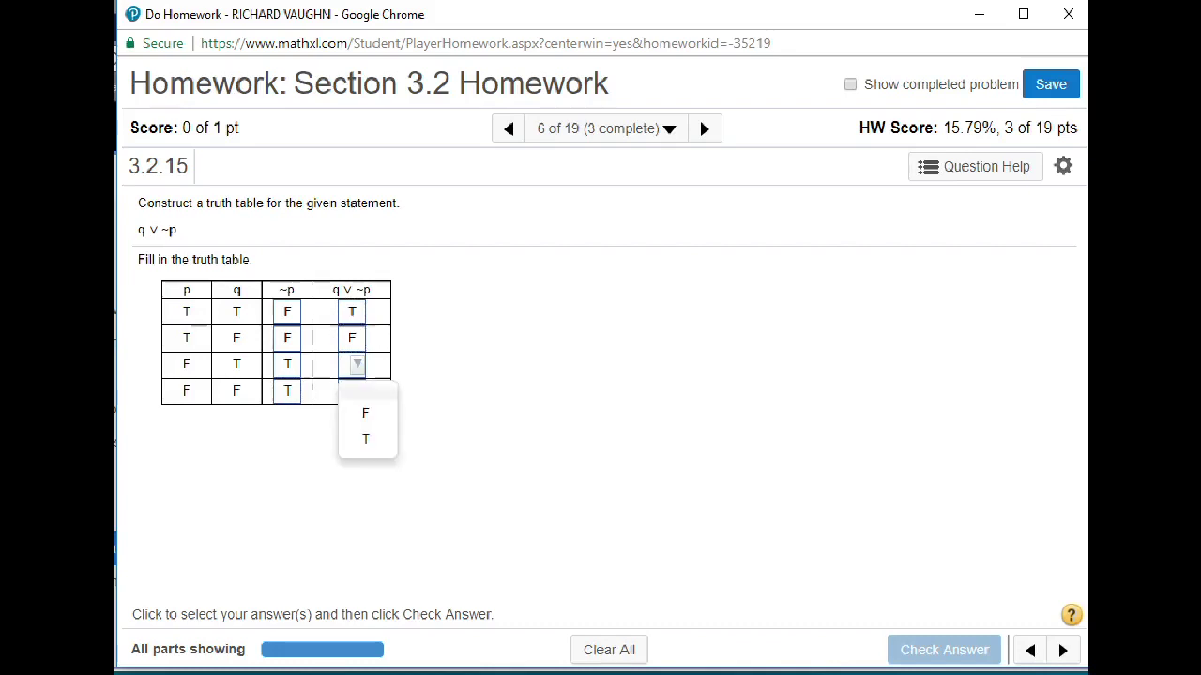
click(365, 437)
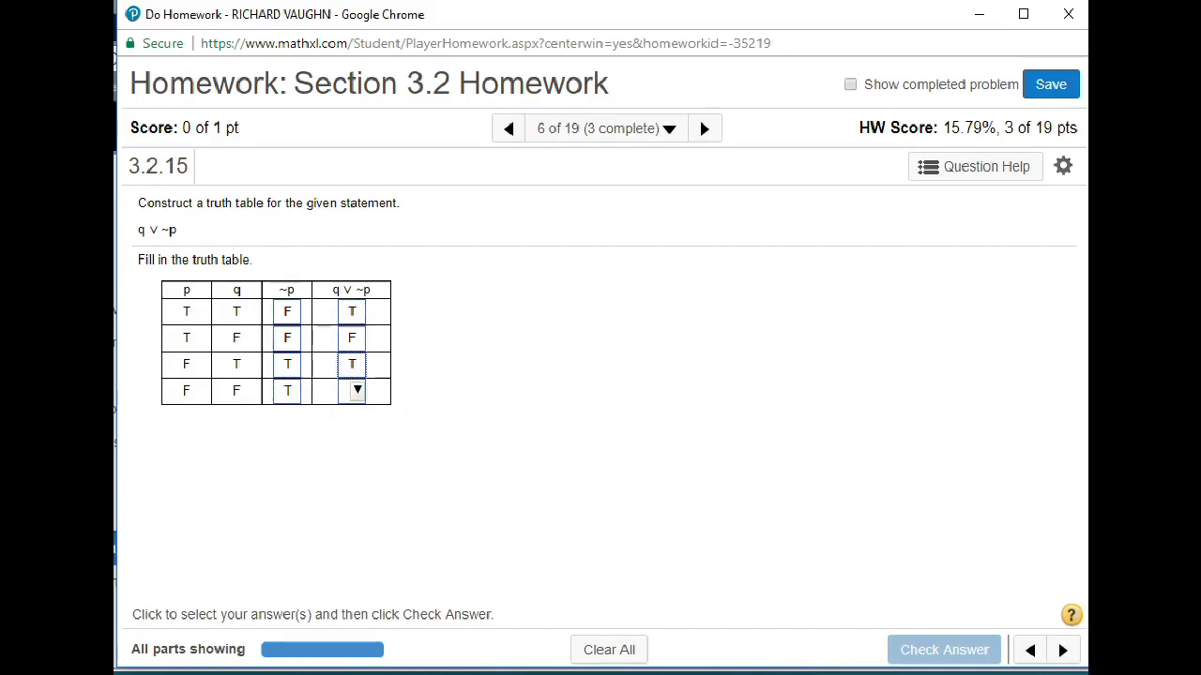
click(356, 390)
click(365, 465)
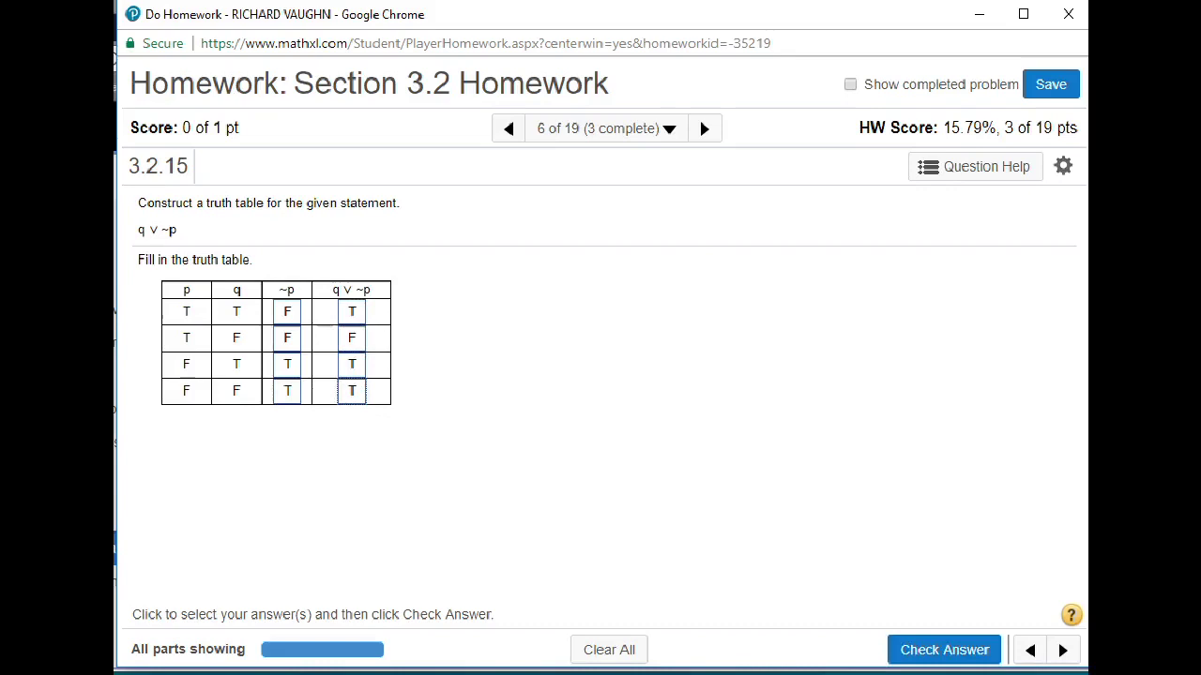
click(945, 650)
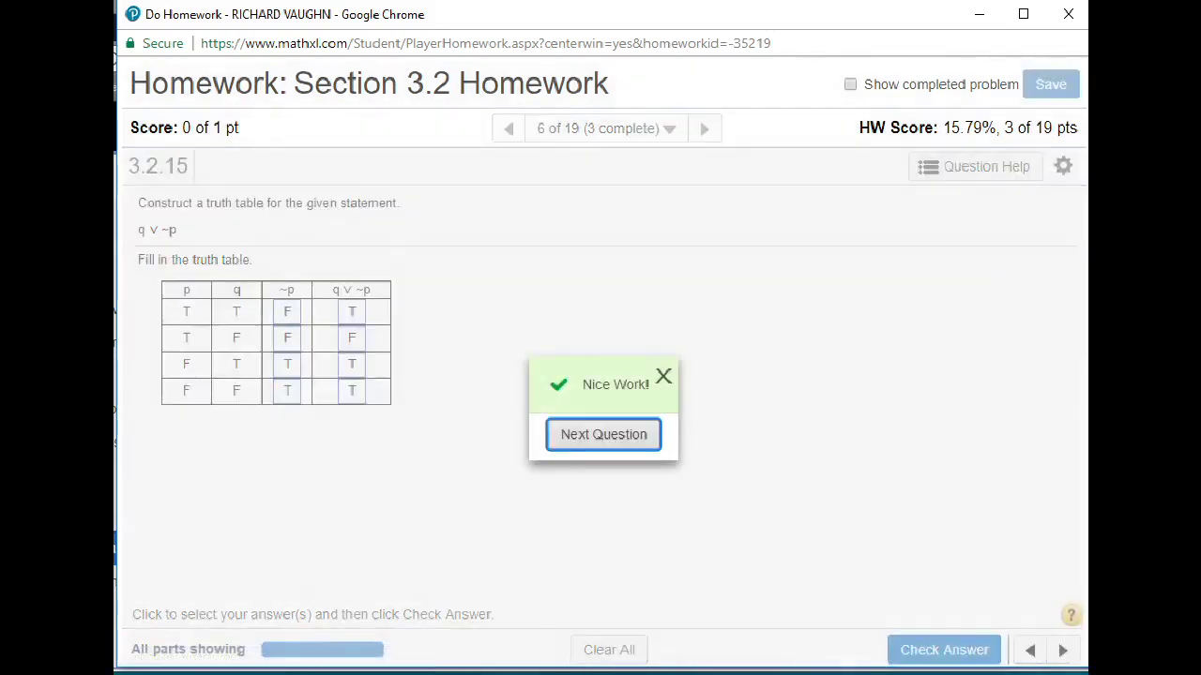
click(663, 376)
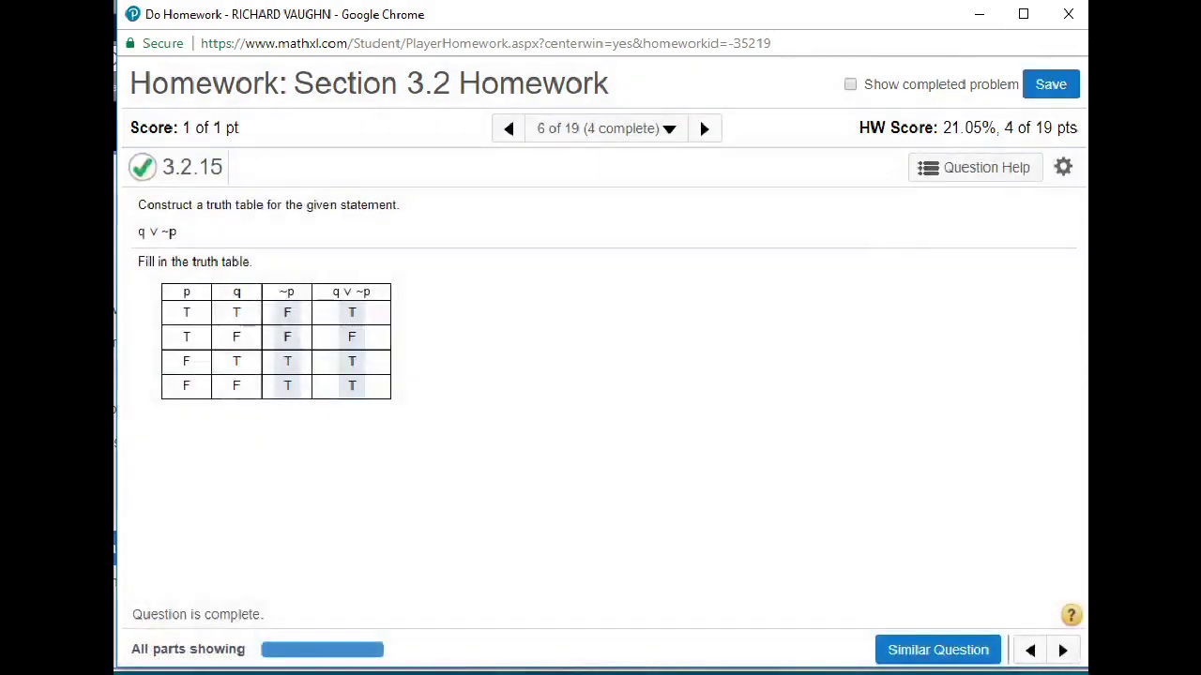
Step: On question 11 (3.2.33), submit 'not going to Seattle and not going to Lexington' as the negation
click(605, 129)
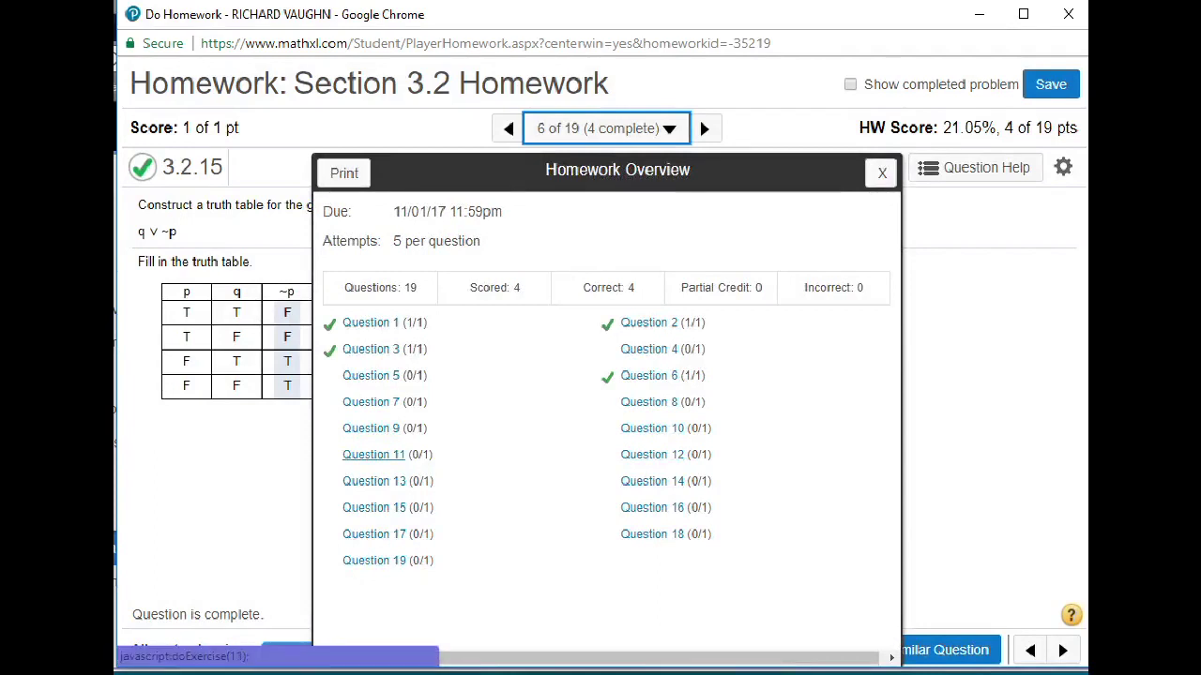
click(373, 454)
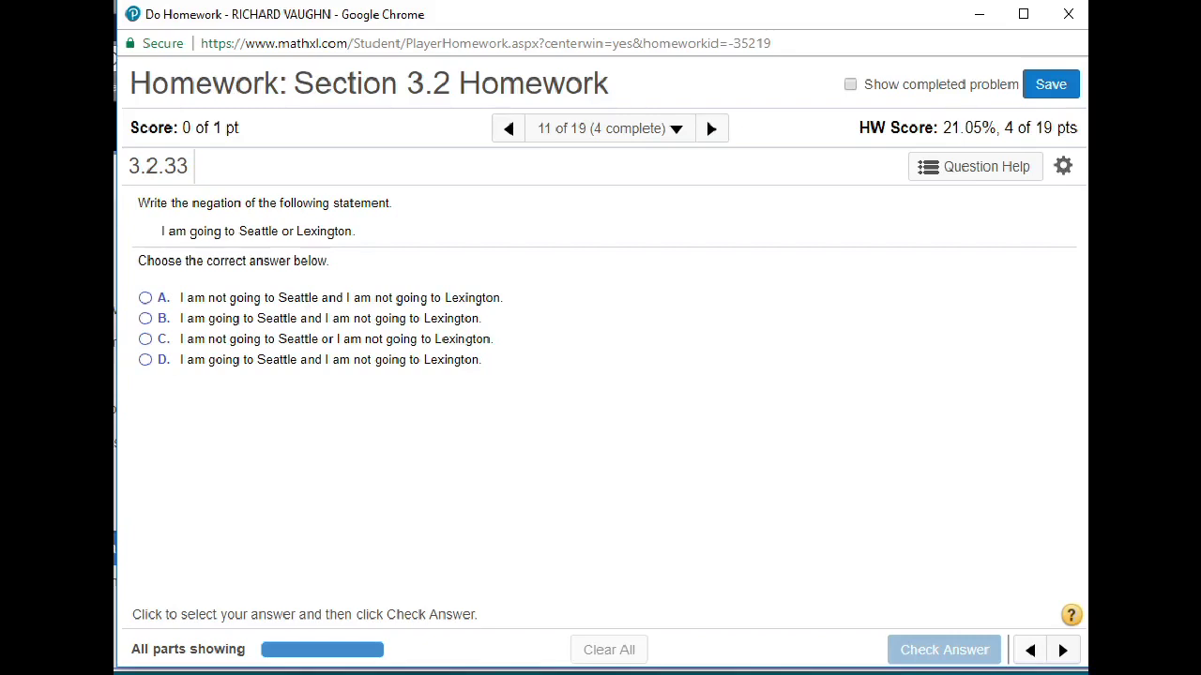
click(145, 298)
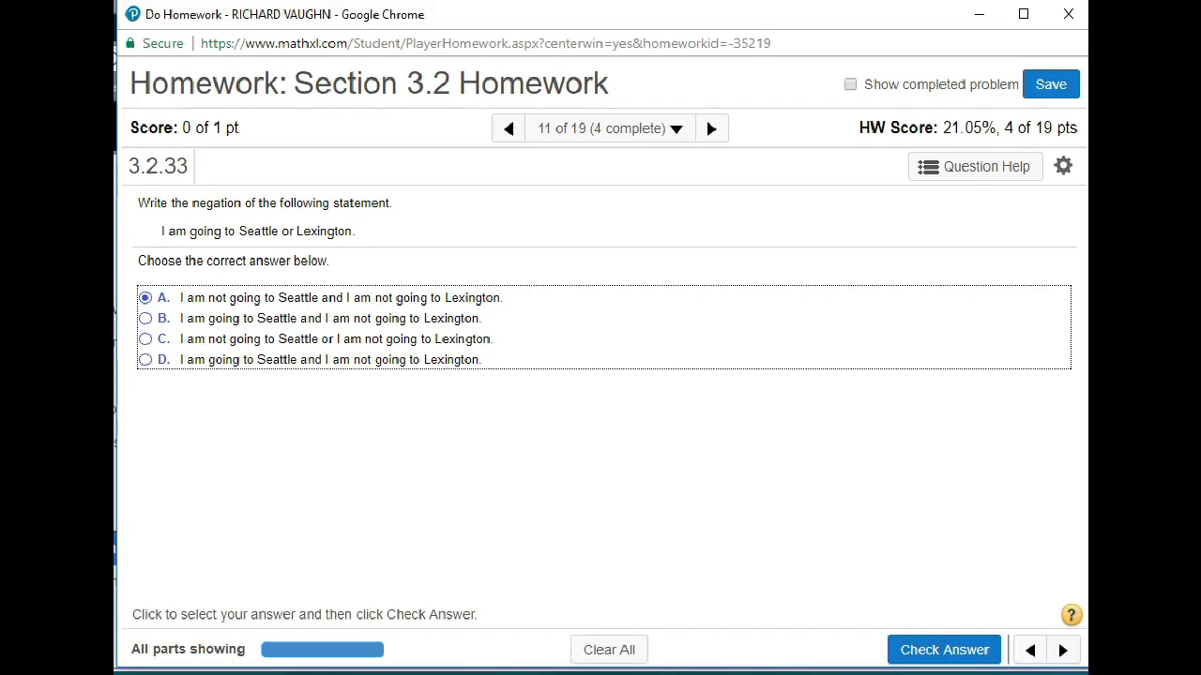
click(943, 650)
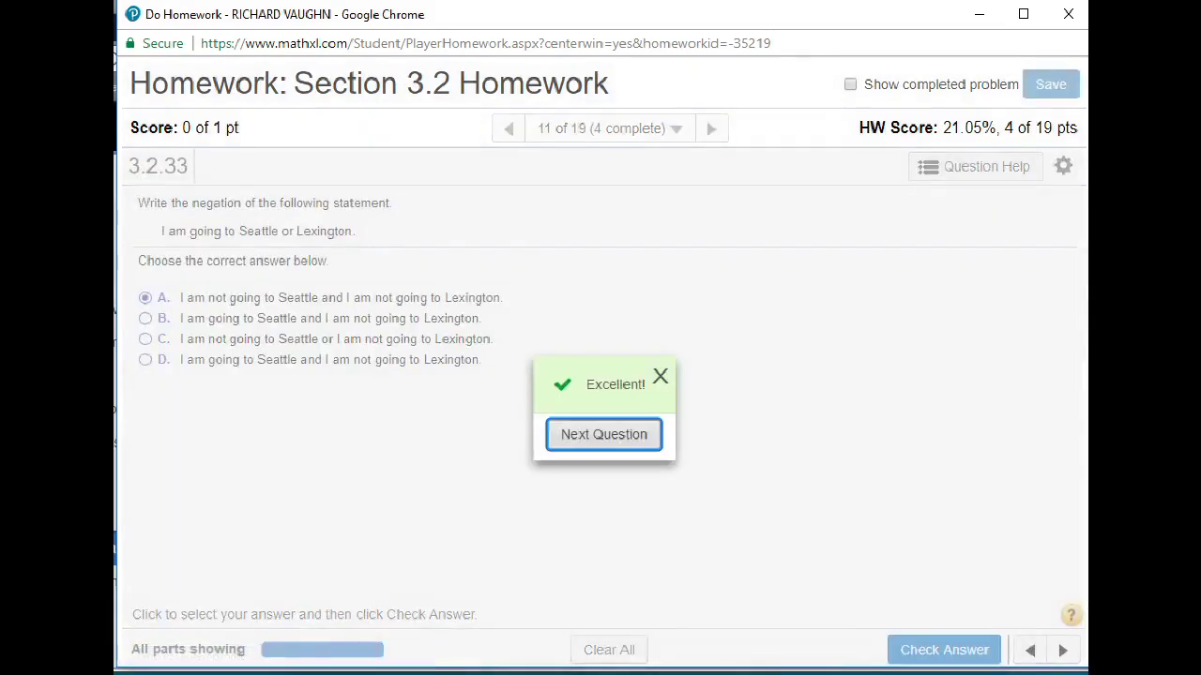
key(Return)
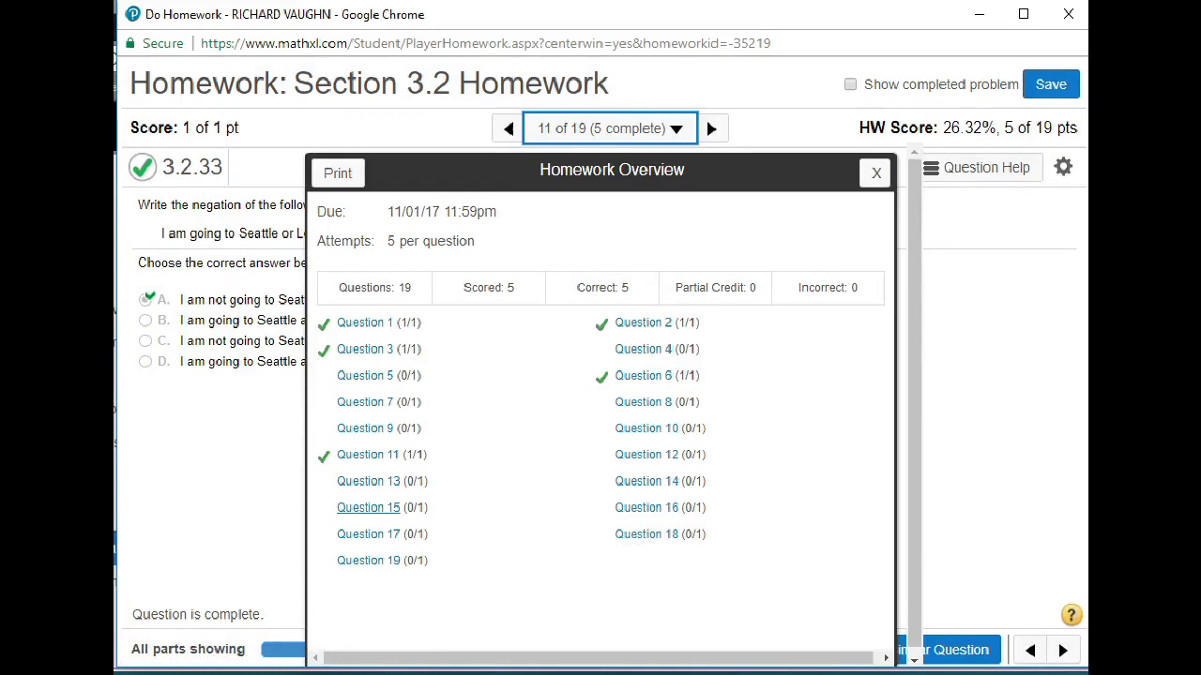
Step: Open question 16 (3.2.49), the couples bar graph question
click(647, 508)
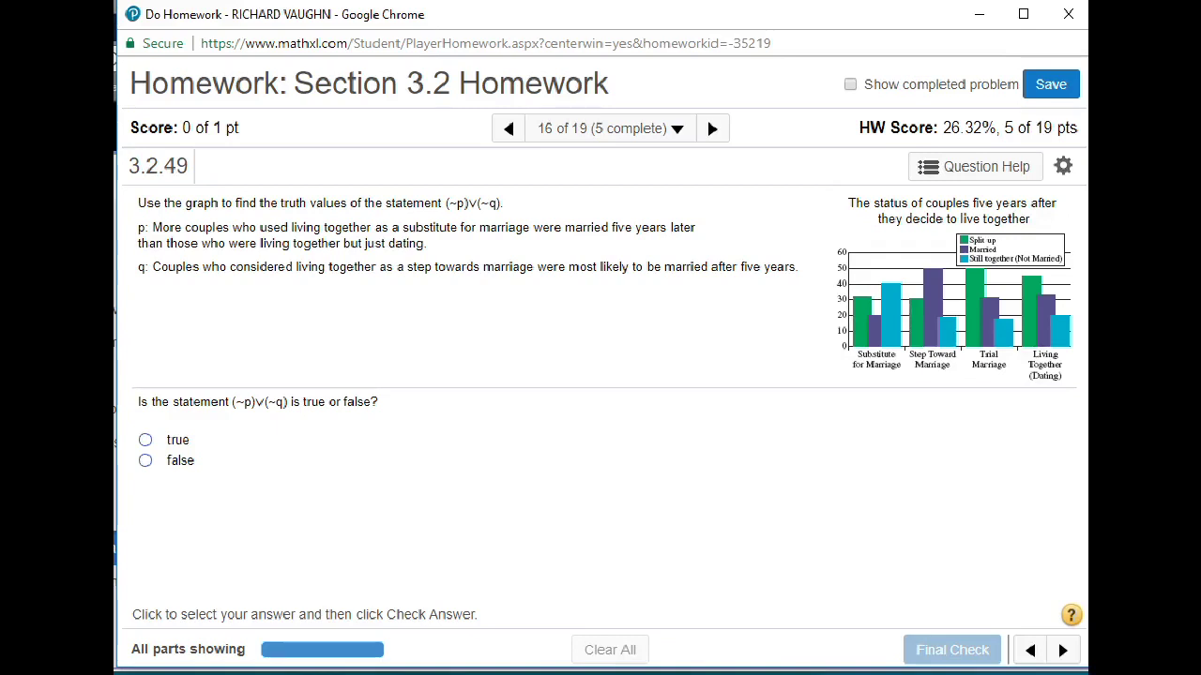
Step: Answer true for (~p)∨(~q) on question 3.2.49, Final Check it, and bring up the screen recorder
click(145, 440)
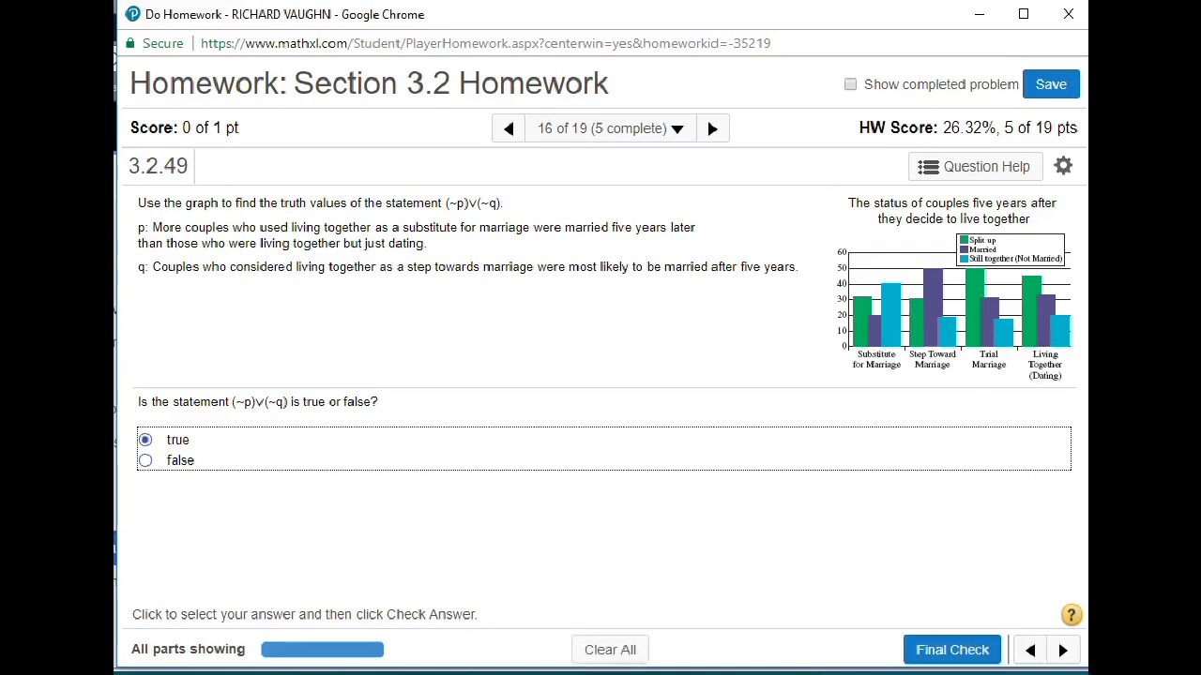
click(952, 651)
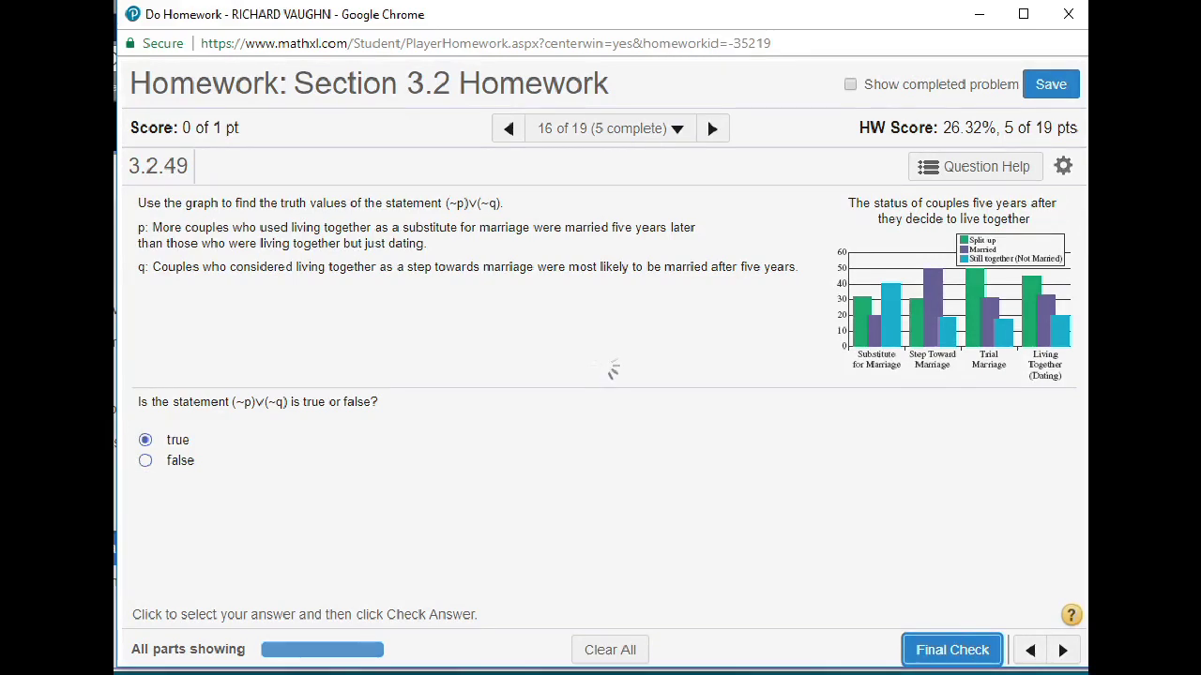
mouse_move(593, 674)
click(619, 619)
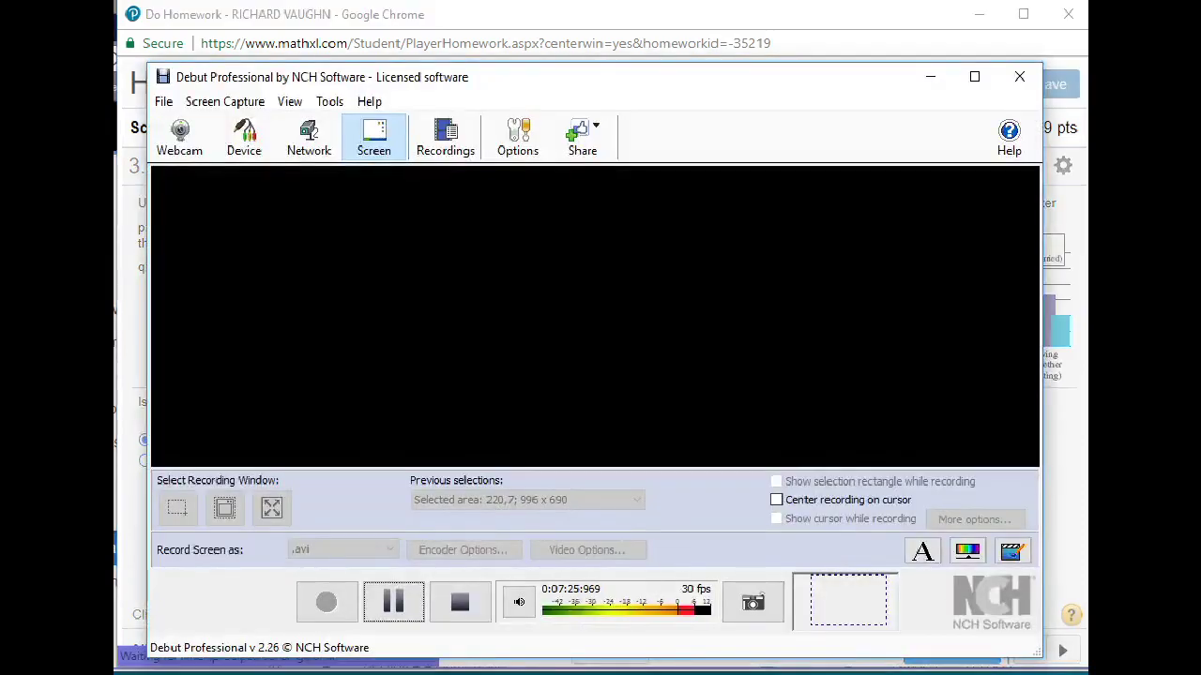